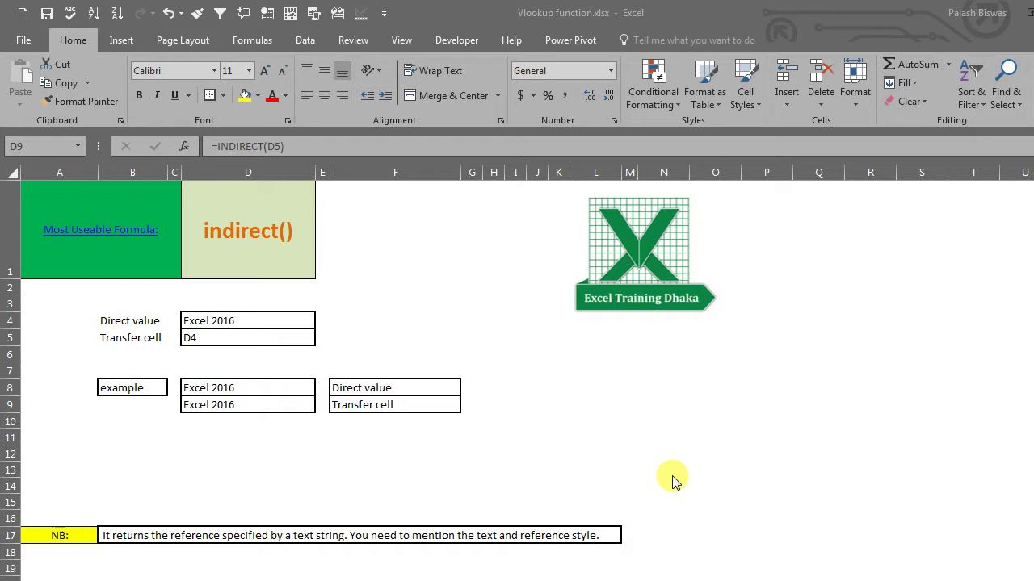
Walk through the example: the Direct value row B4:D4, the Transfer cell holding D4, and D8's INDIRECT formula.
click(364, 334)
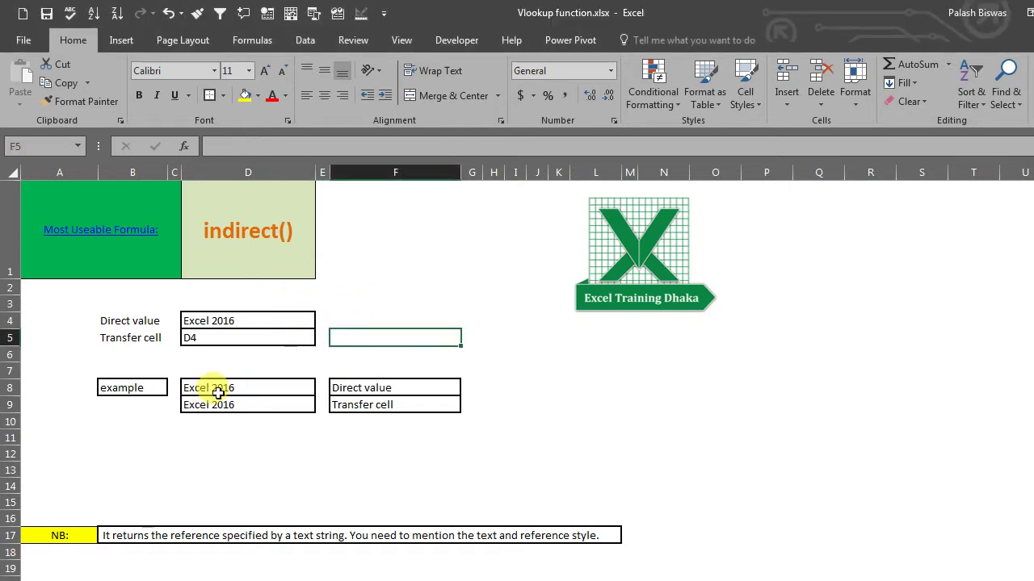
click(128, 321)
shift+click(288, 337)
click(374, 320)
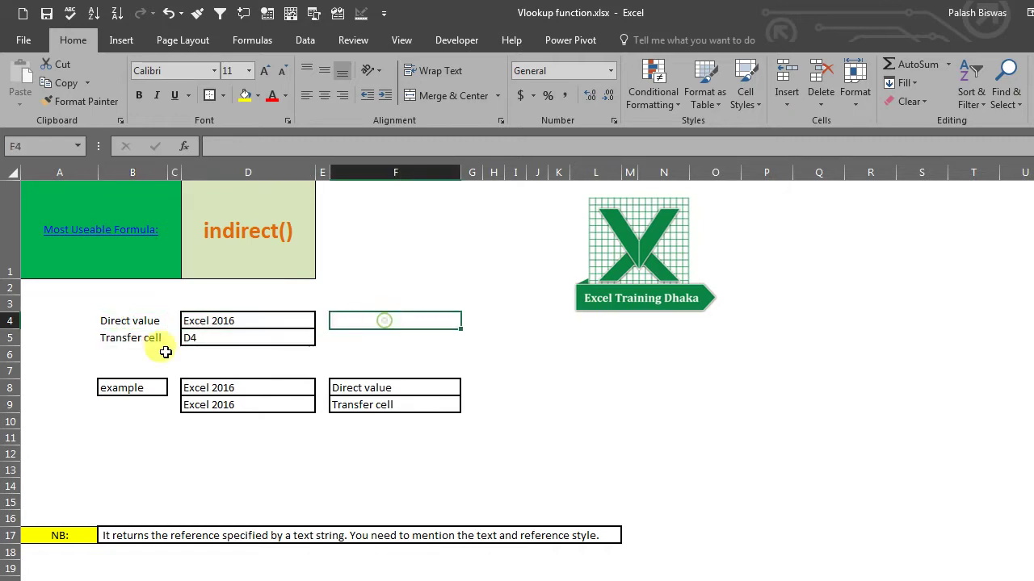
drag(128, 320, 224, 320)
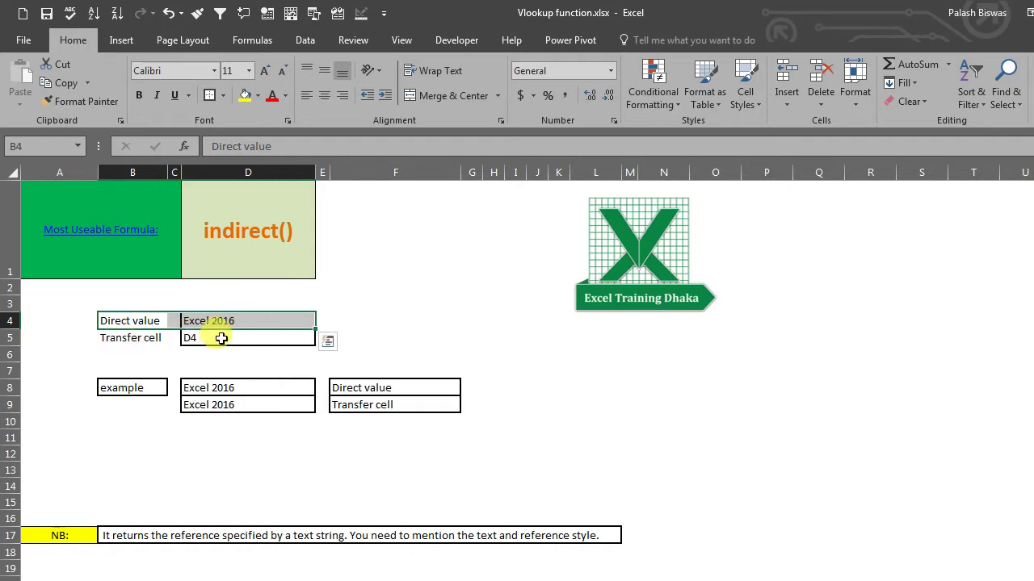
click(233, 337)
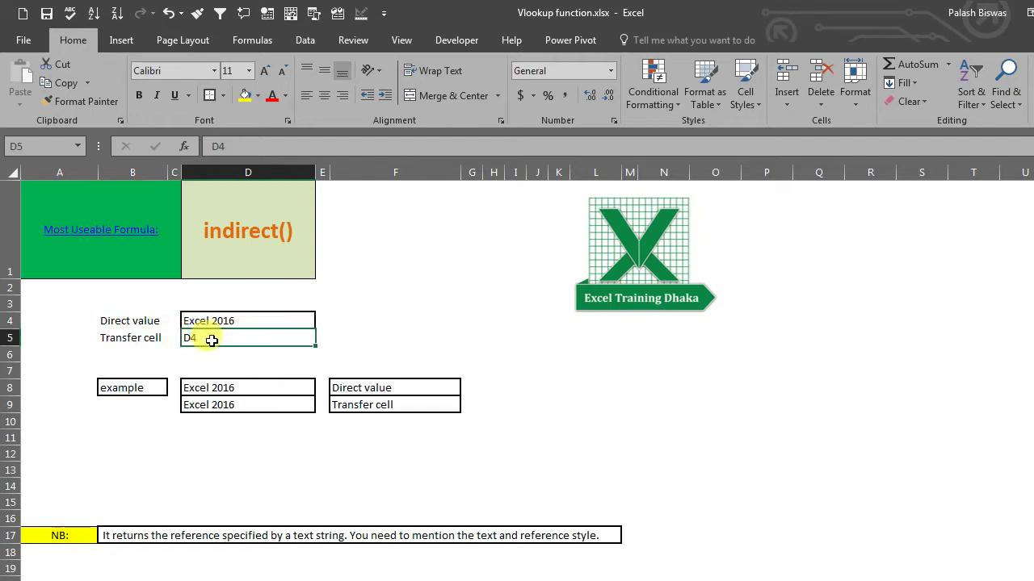
click(225, 388)
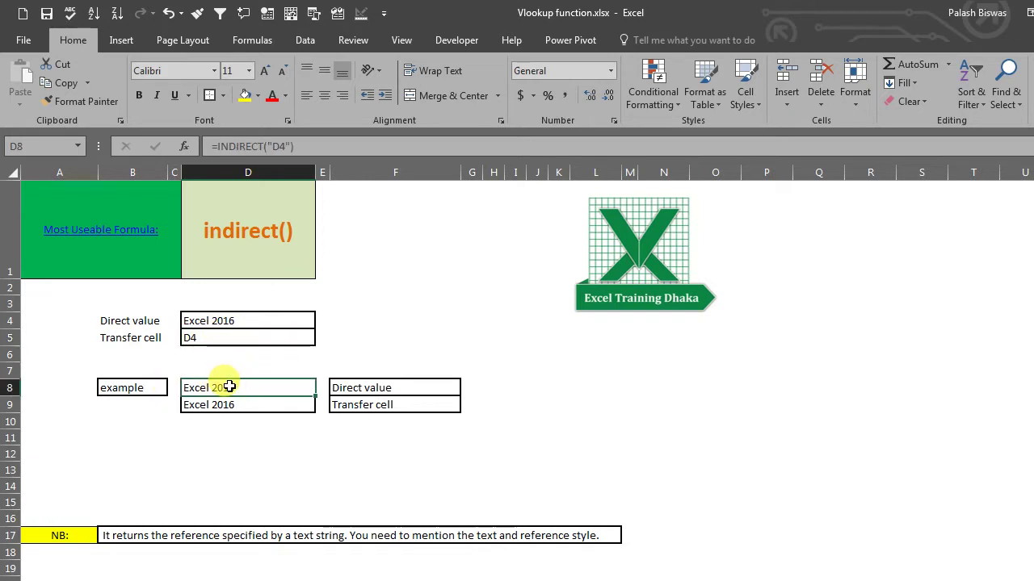
Clear D8:D9 and enter =D4 in D8 so it shows Excel 2016.
drag(230, 387, 245, 410)
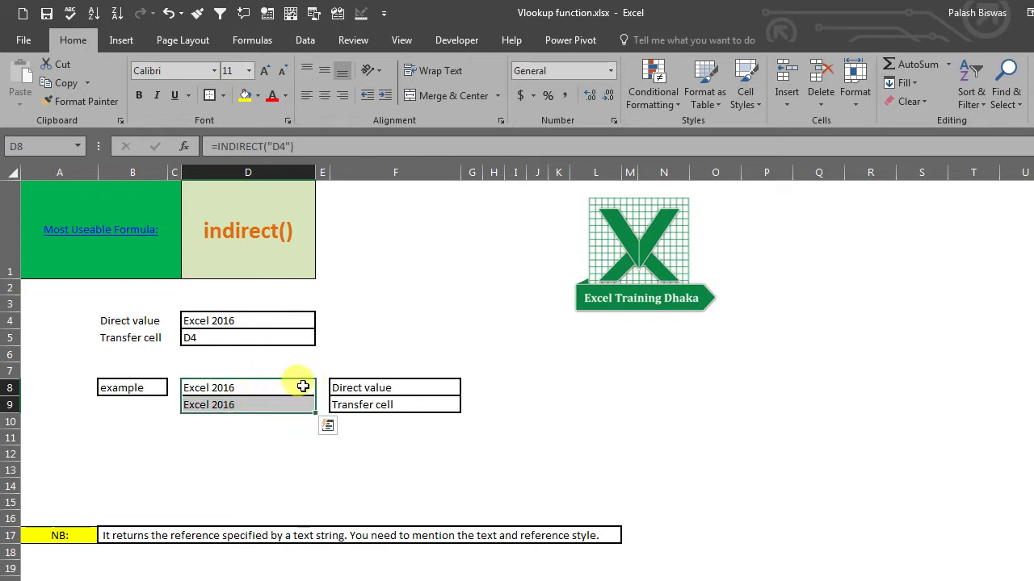
key(Delete)
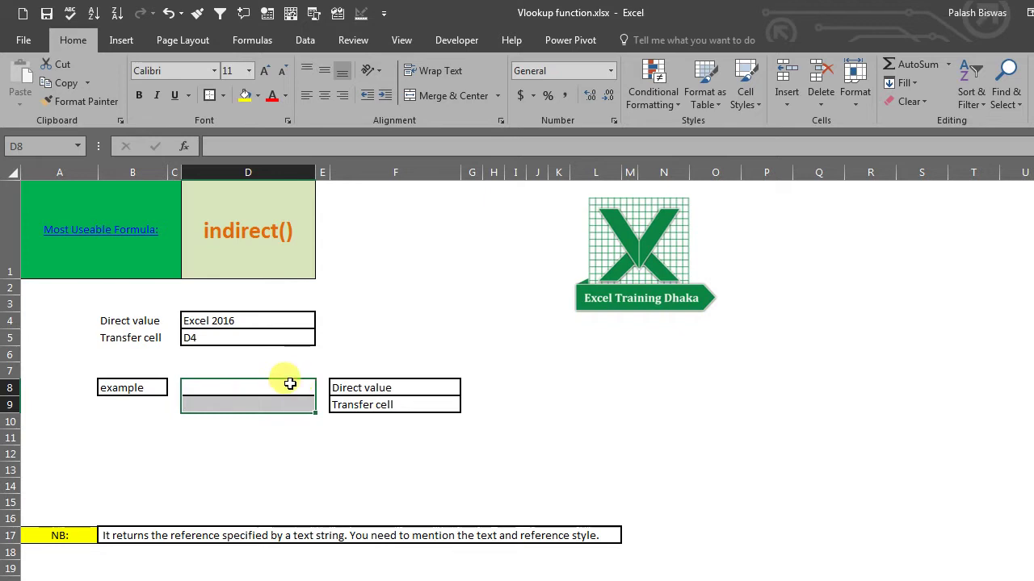
click(266, 386)
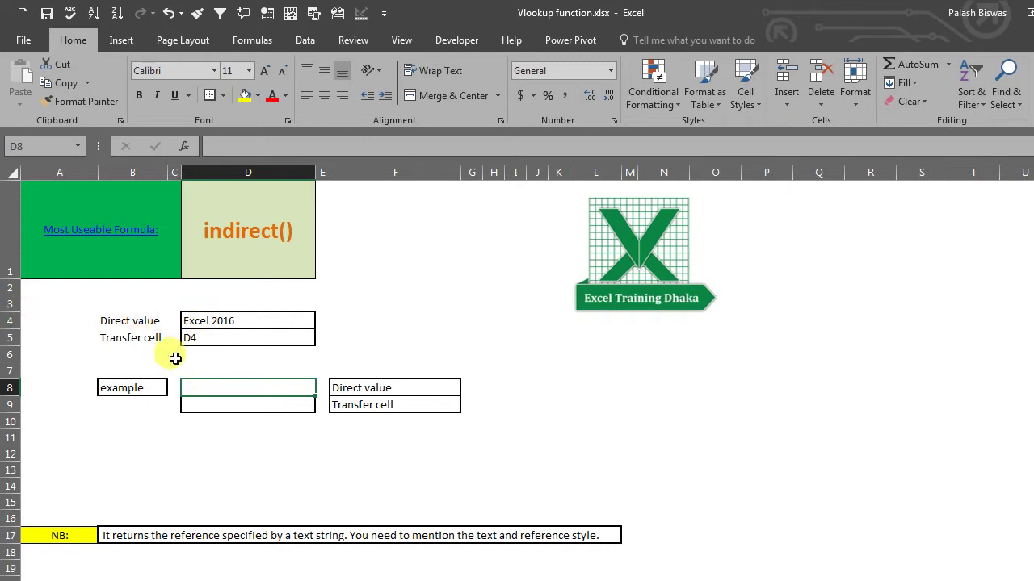
text(=)
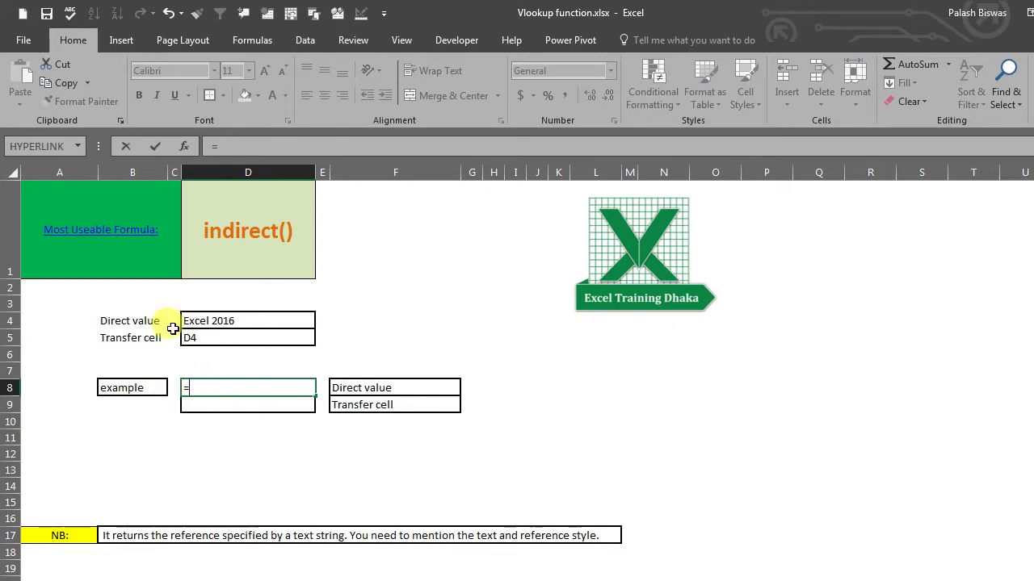
click(223, 317)
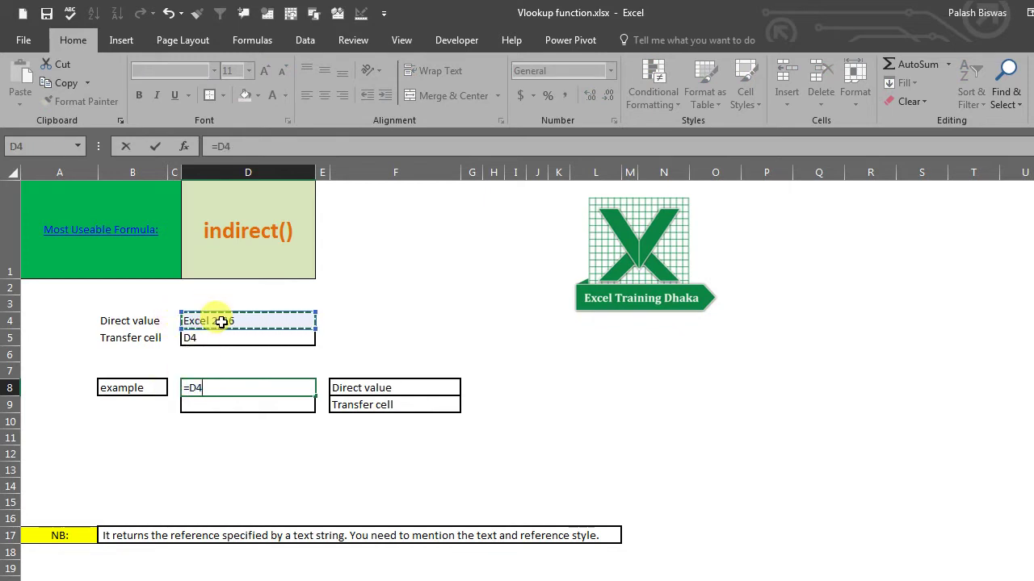
key(Return)
click(220, 390)
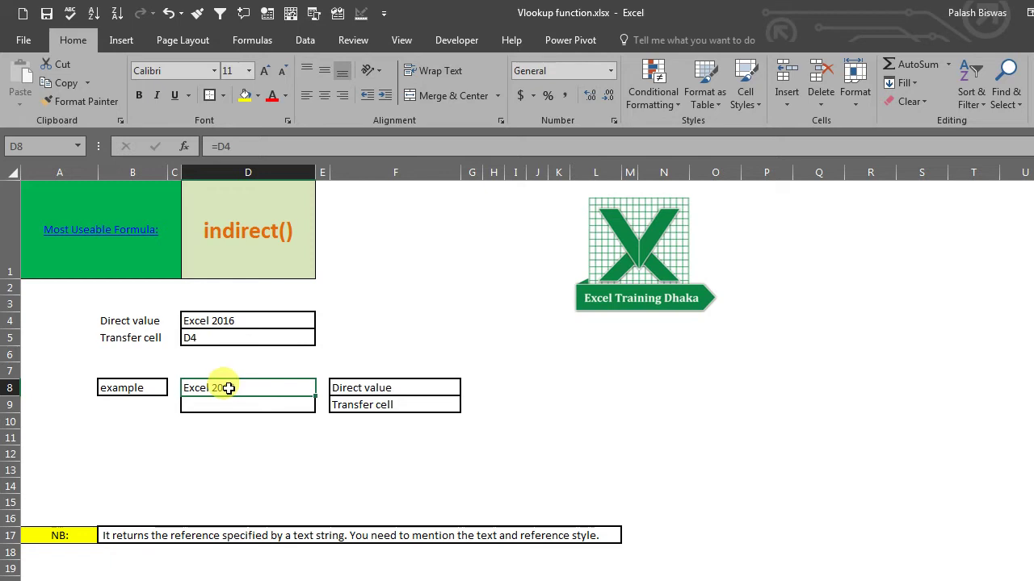
Replace D8's =D4 with =INDIRECT("d4") so it returns Excel 2016.
double_click(230, 386)
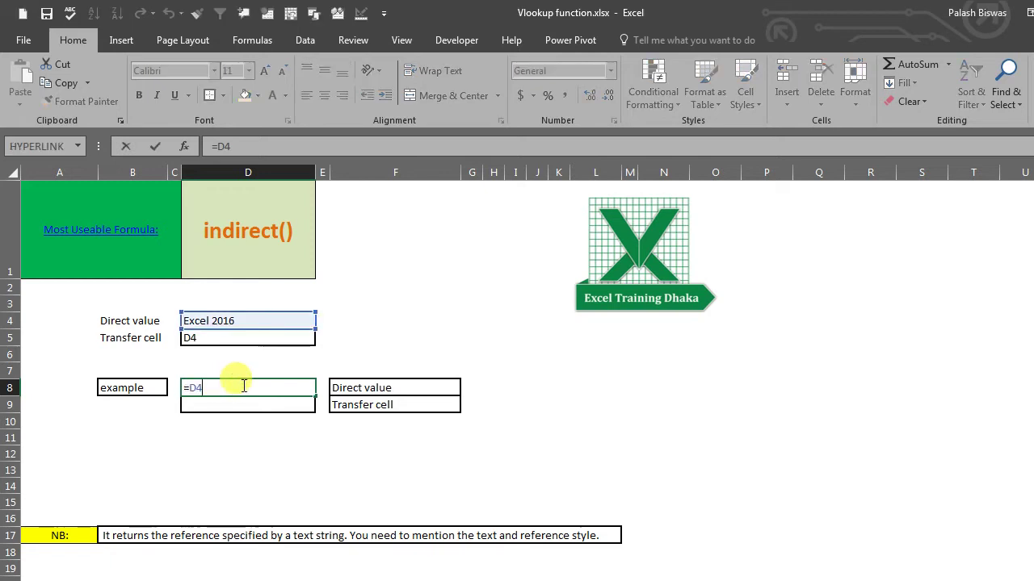
key(BackSpace)
key(BackSpace)
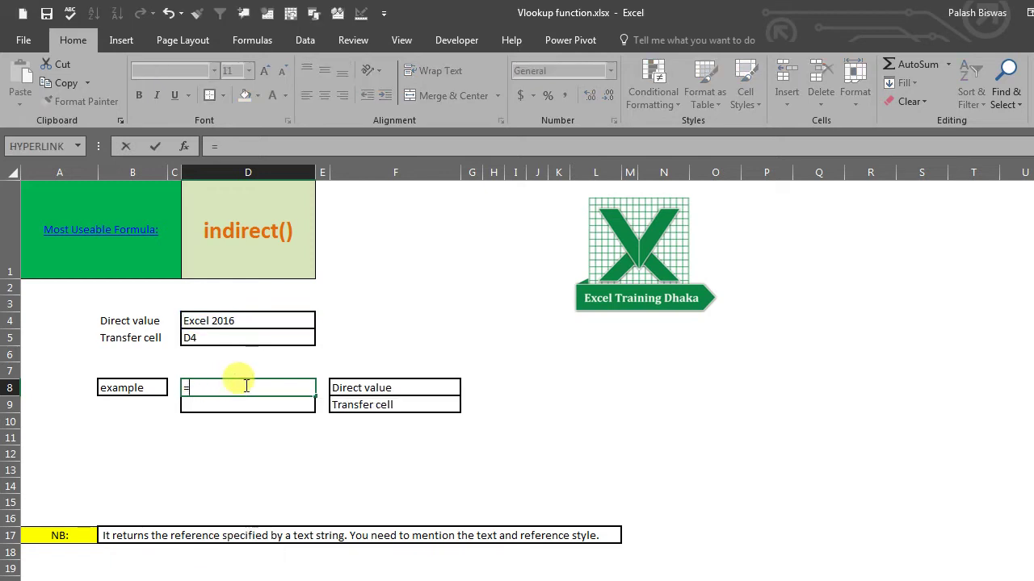
text(indi)
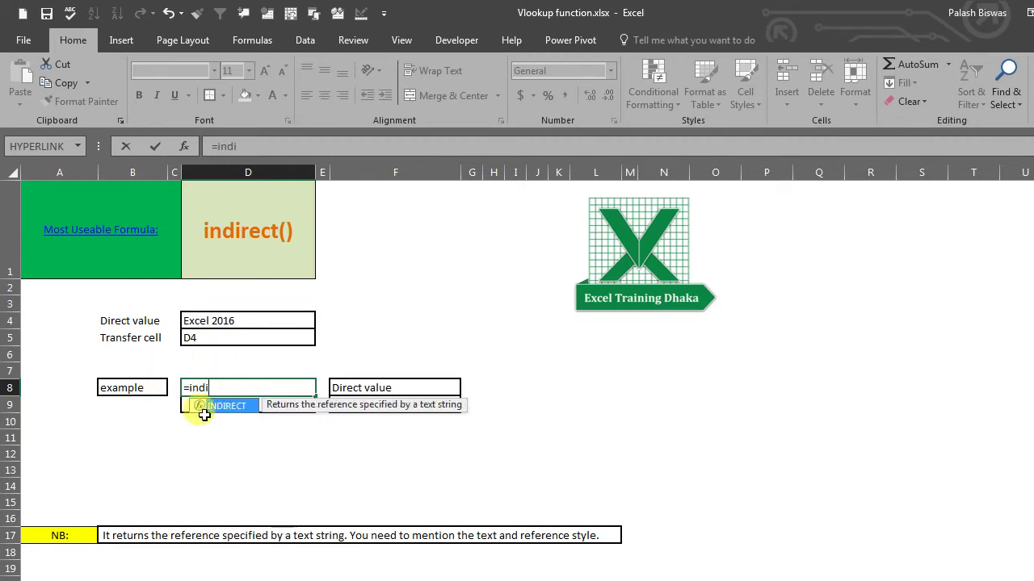
double_click(226, 406)
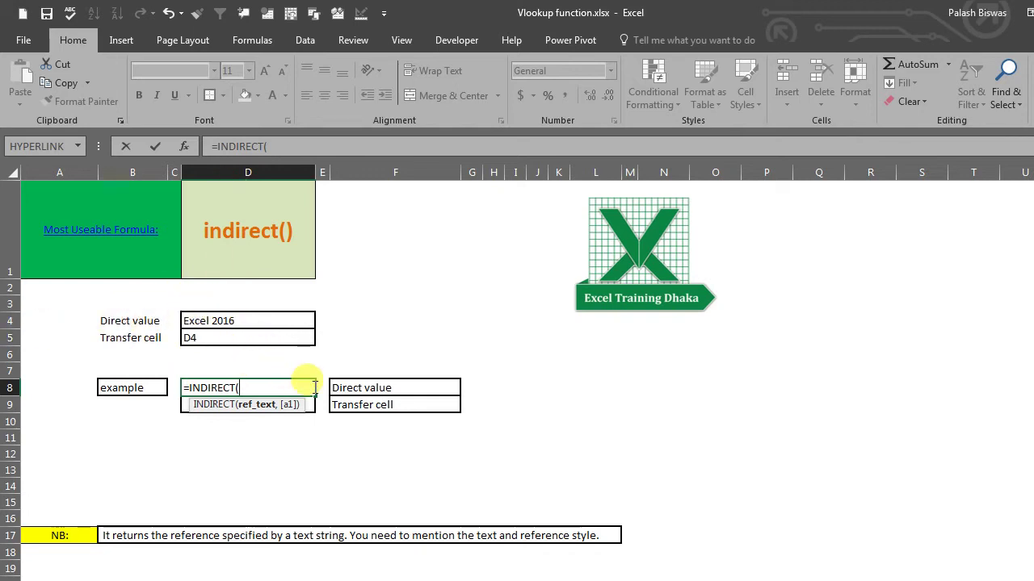
text("")
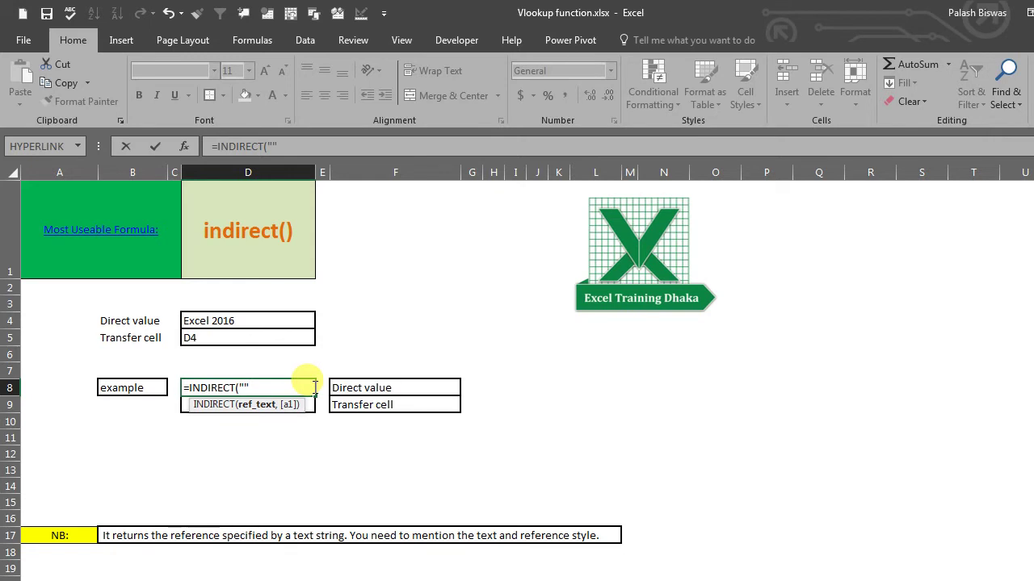
click(243, 388)
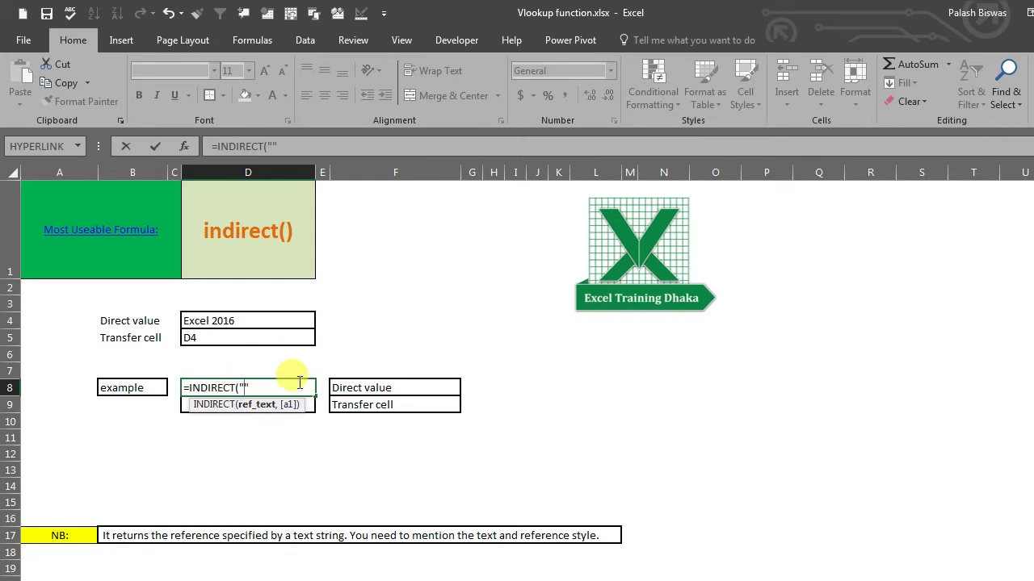
text(d4)
key(Return)
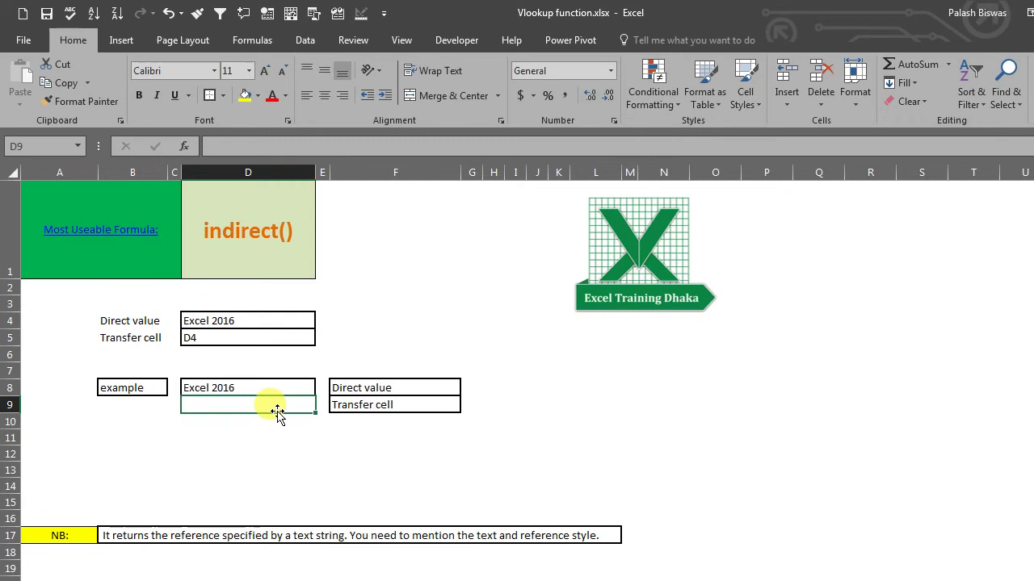
click(220, 320)
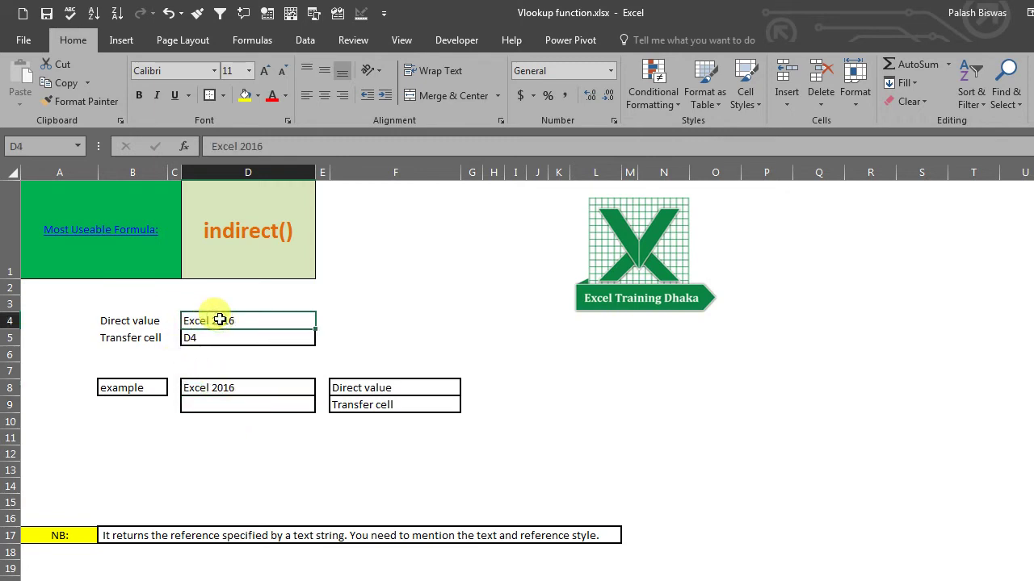
click(189, 342)
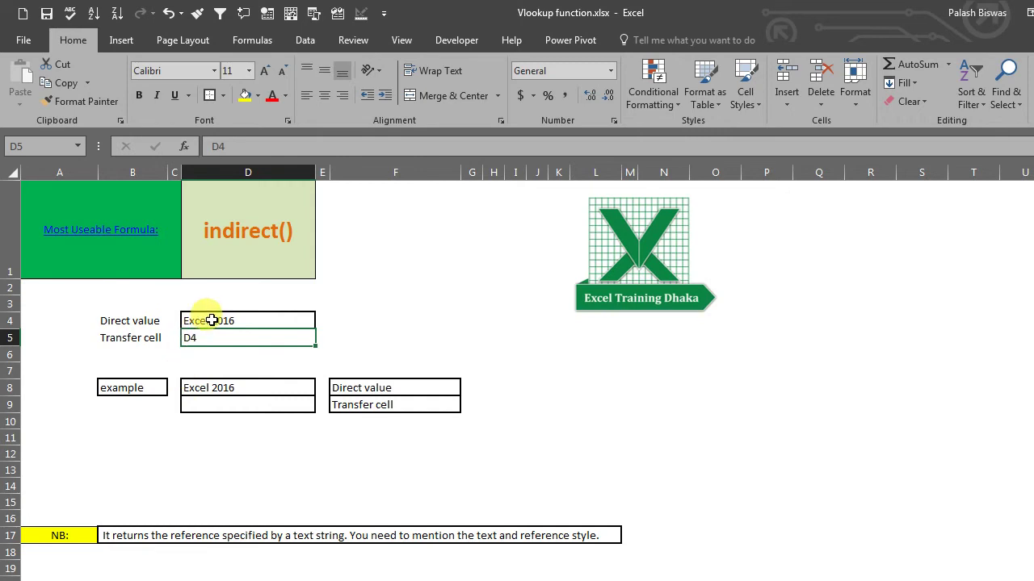
click(211, 321)
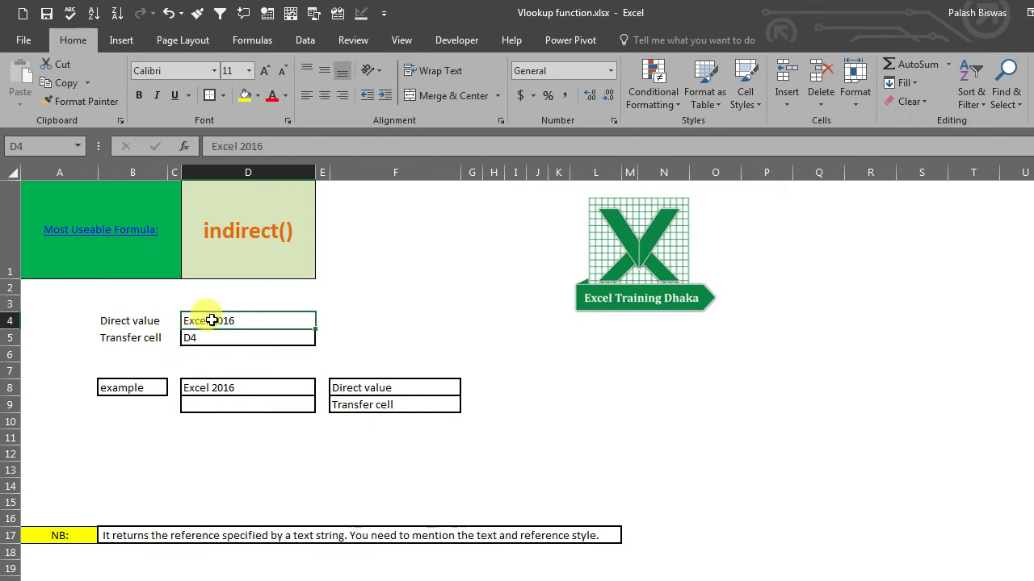
click(227, 402)
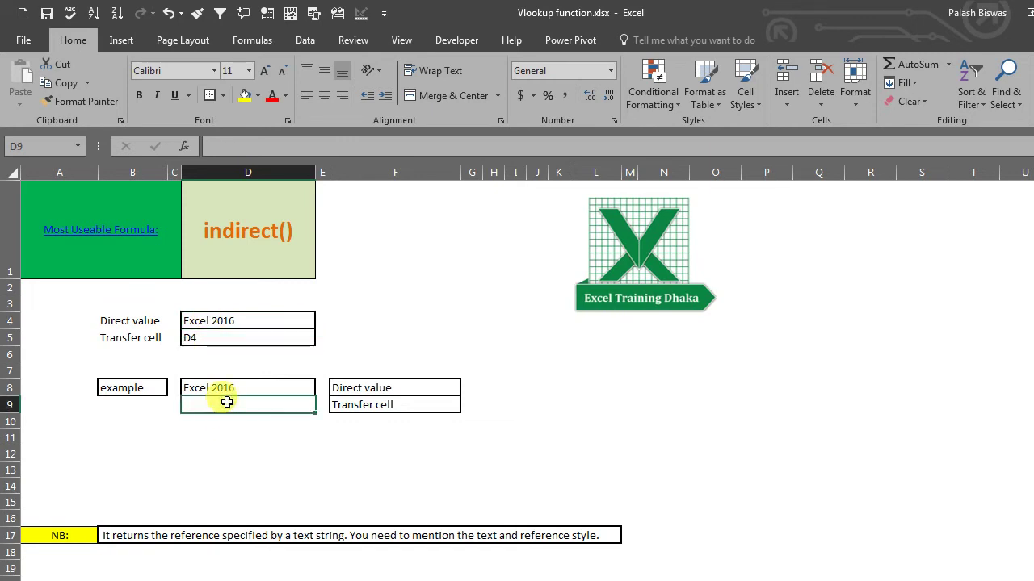
Enter =INDIRECT(D5) in D9, correcting a mistyped d4, so it returns Excel 2016.
text(=in)
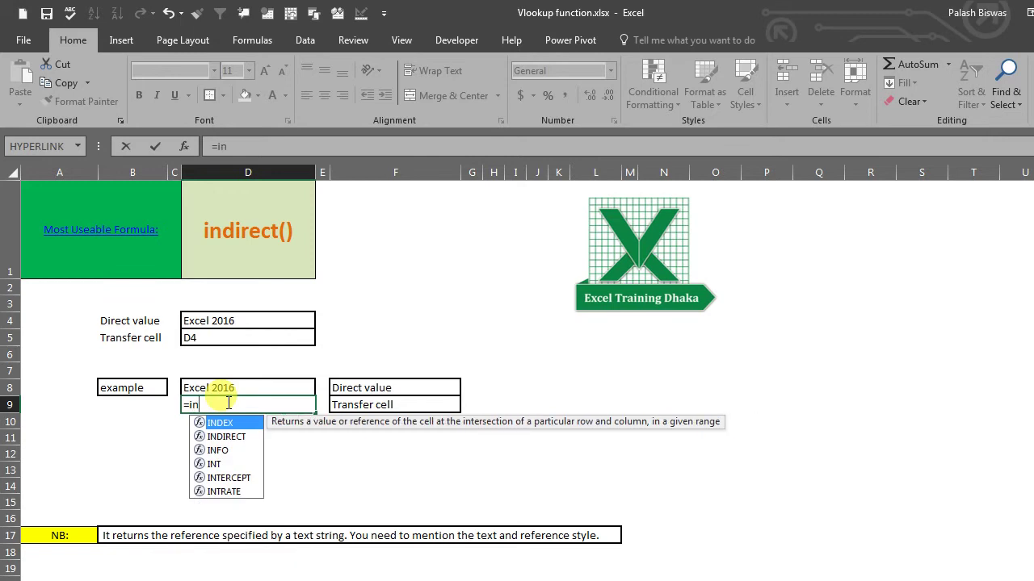
double_click(230, 436)
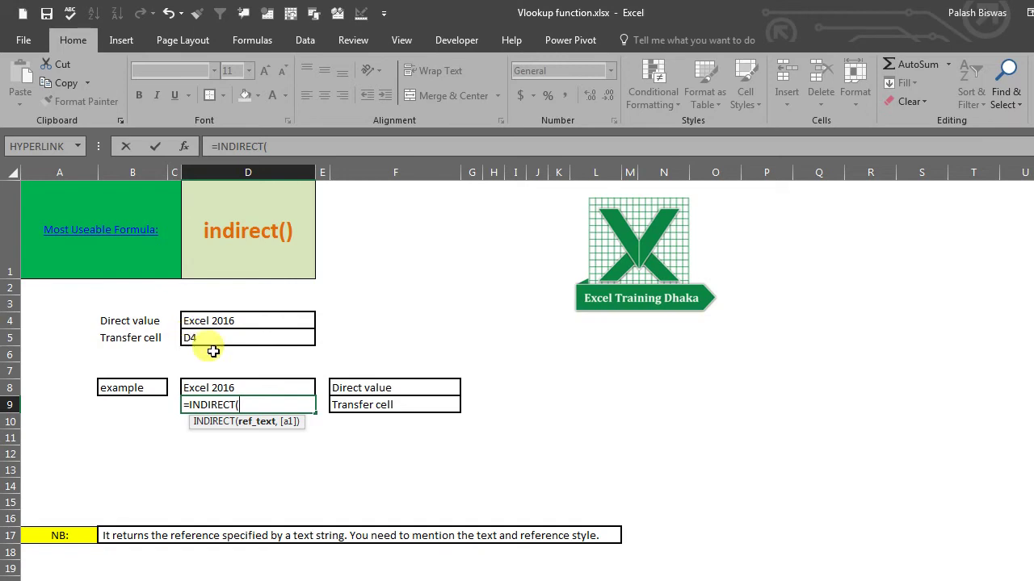
text(d)
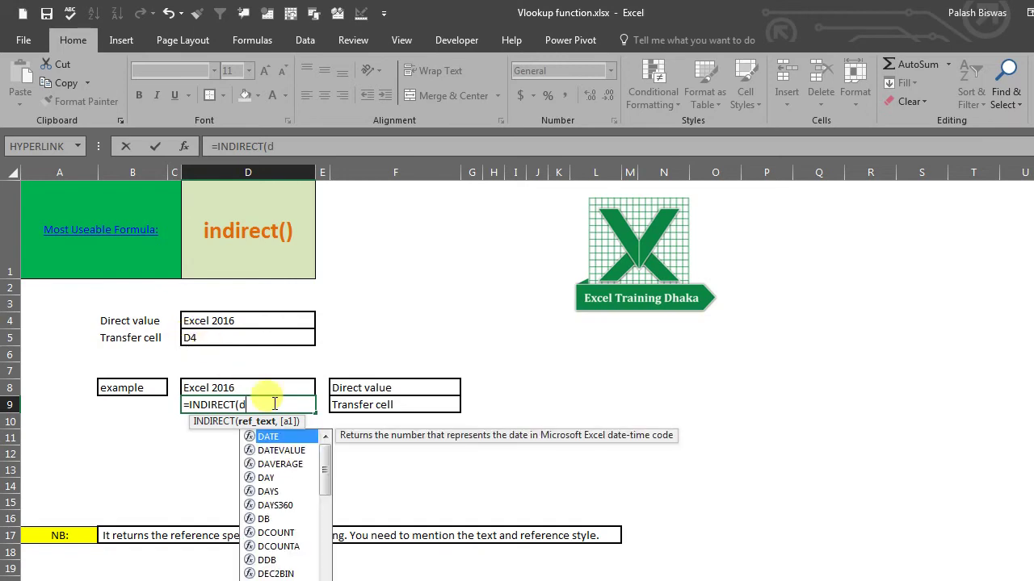
text(4)
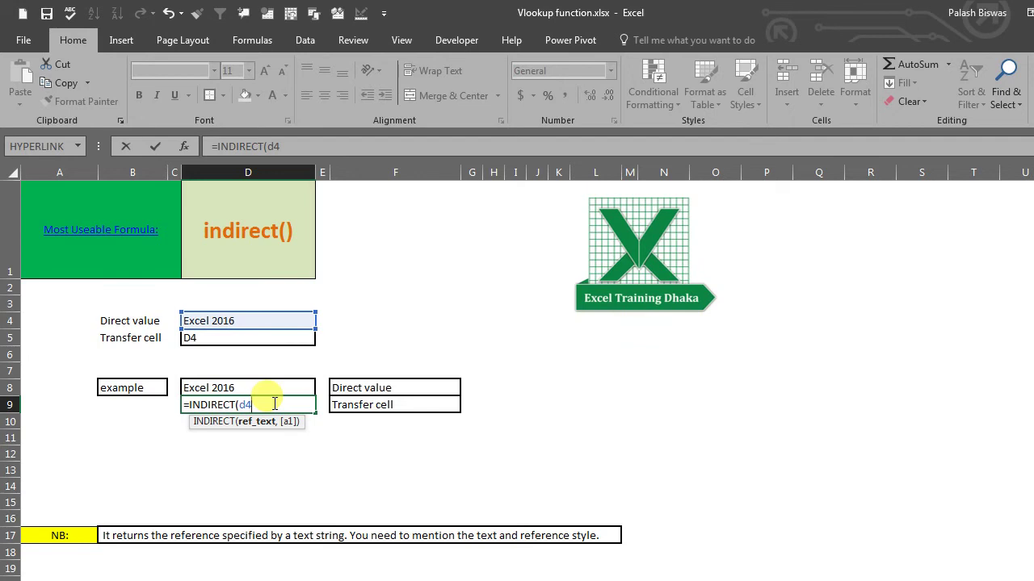
key(BackSpace)
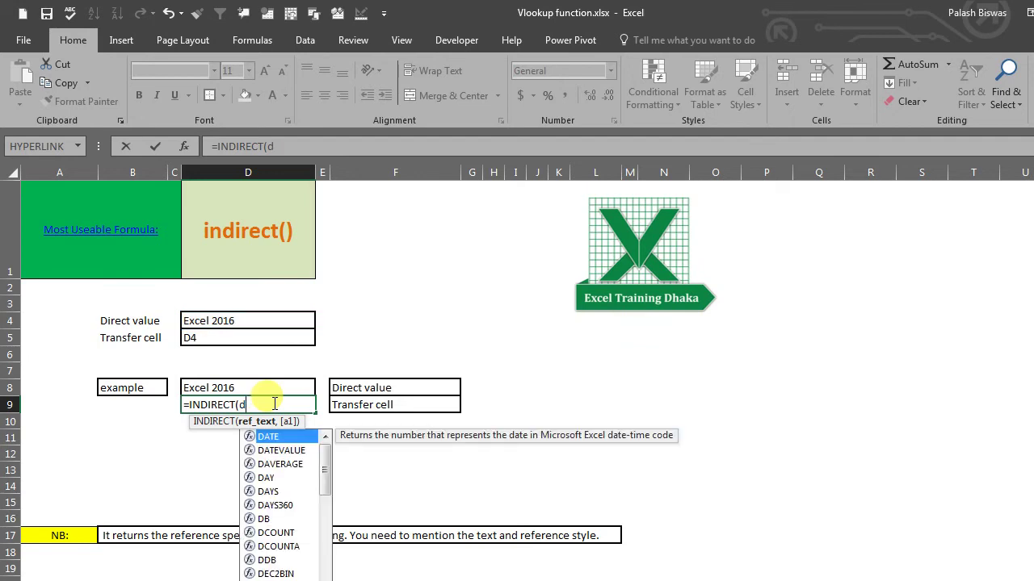
text(5)
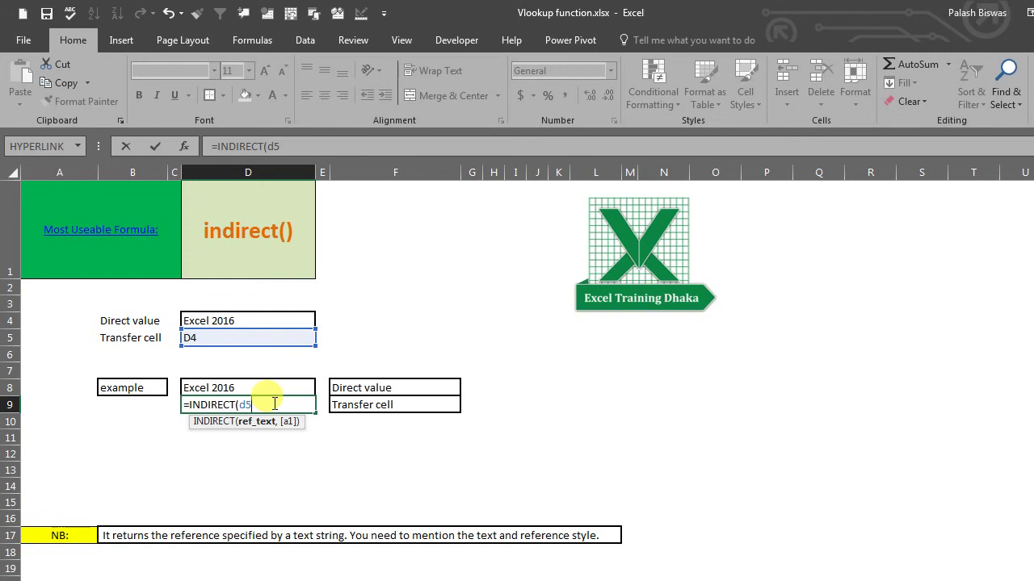
text())
key(Return)
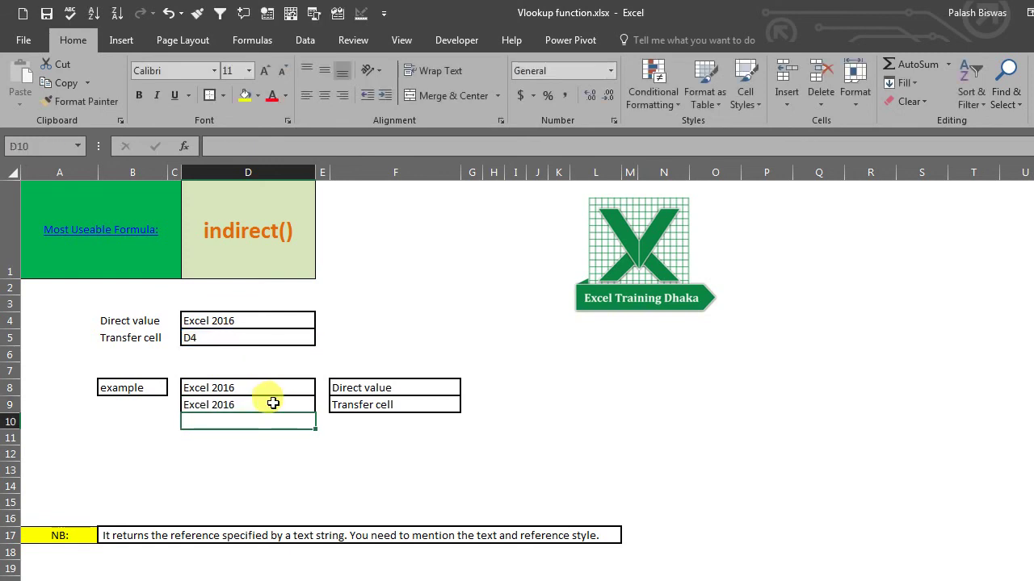
click(273, 403)
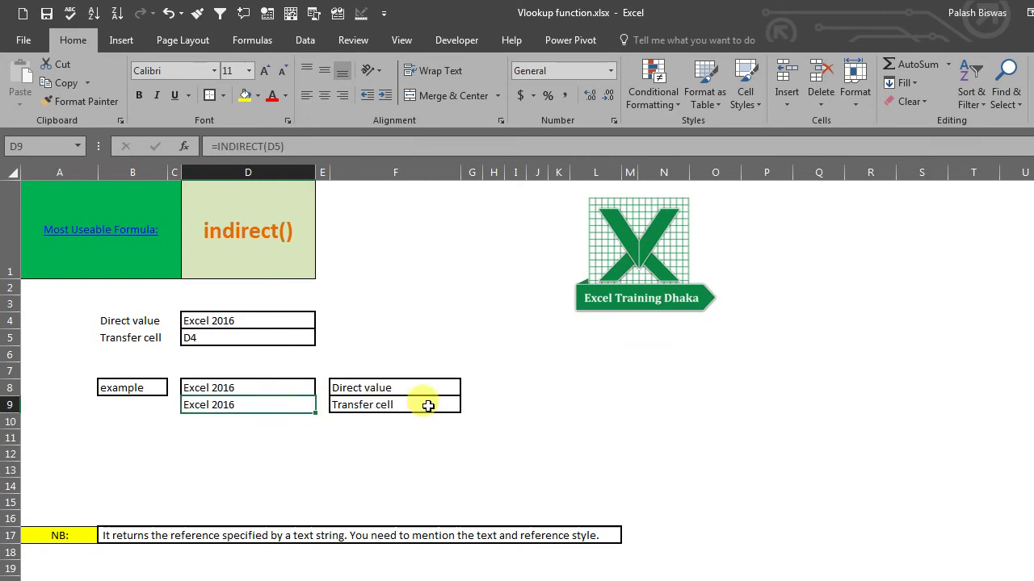
drag(416, 404, 257, 403)
click(295, 404)
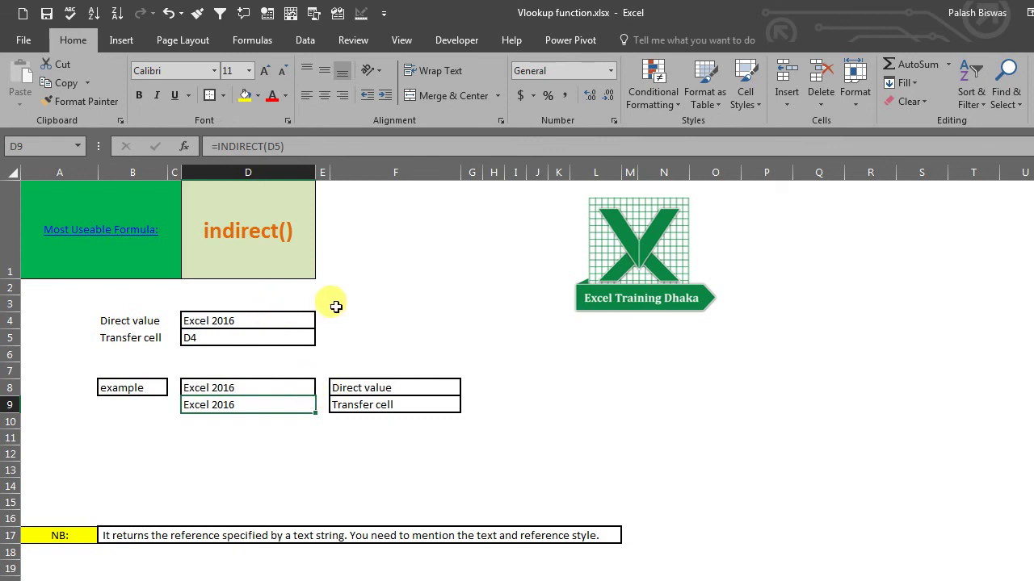
drag(376, 267, 436, 307)
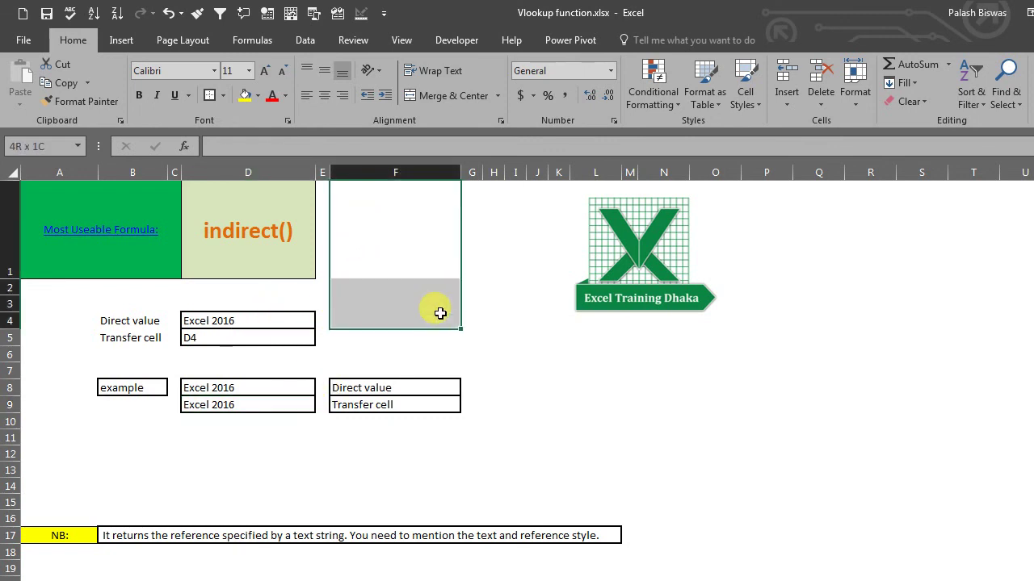